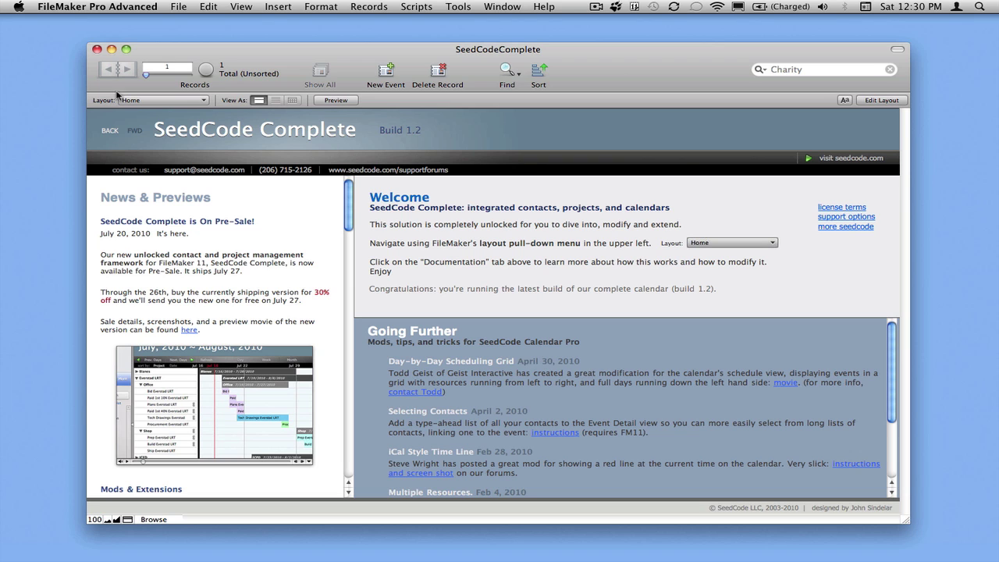
Step: Switch to the Contacts layout to show a contact's details among 32 records
{"action": "left_click", "coordinate": [159, 102]}
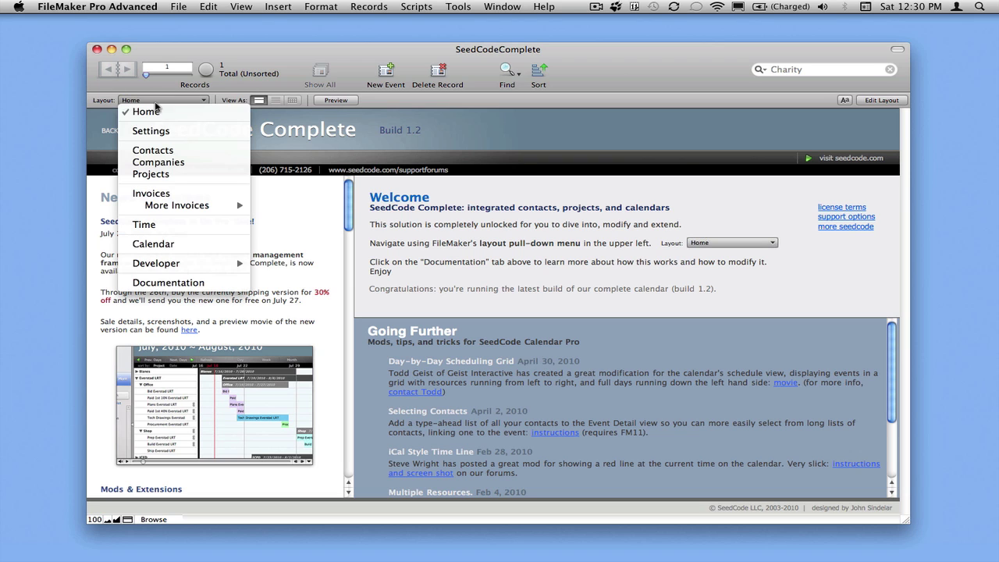
{"action": "left_click", "coordinate": [184, 149]}
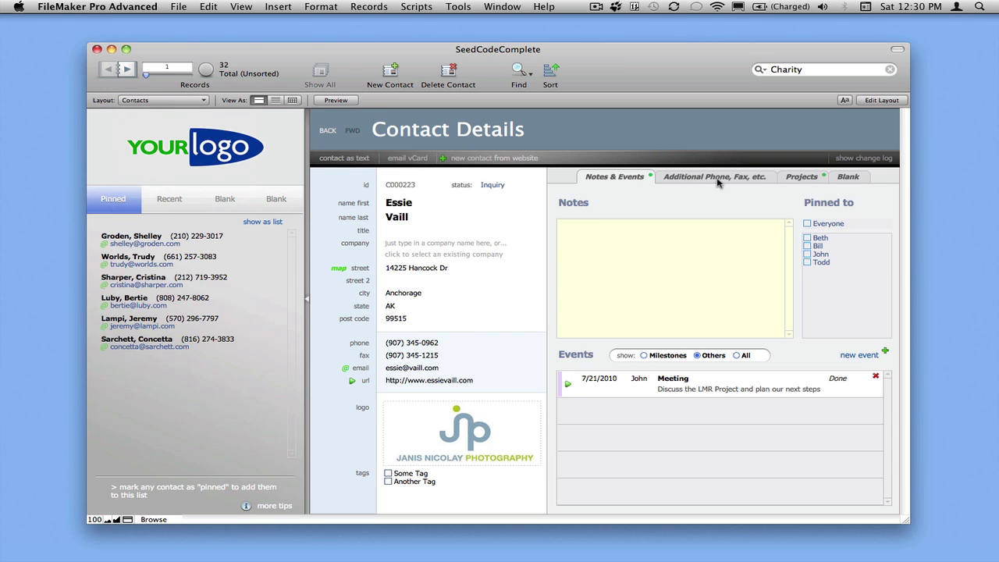
{"action": "left_click", "coordinate": [307, 189]}
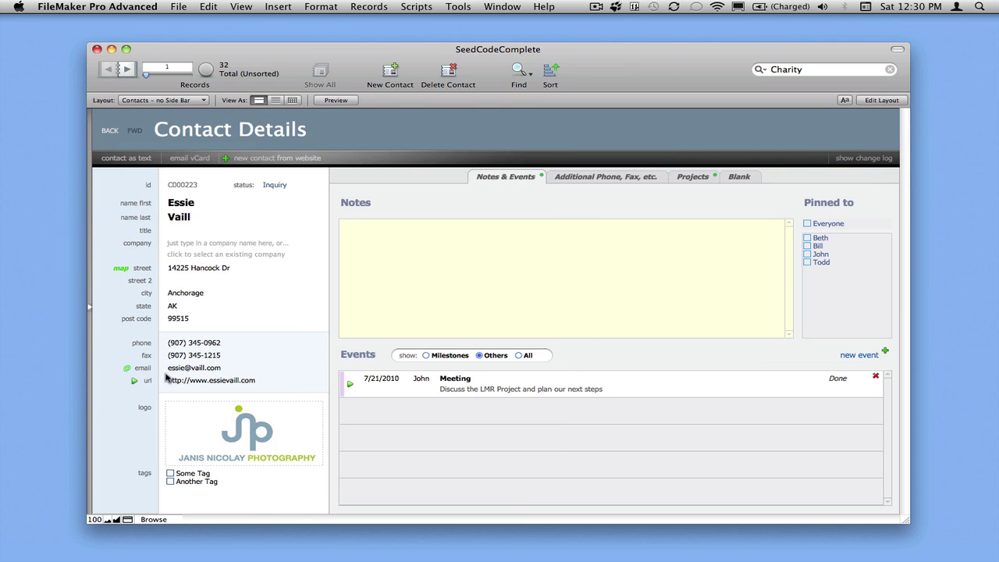
{"action": "left_click", "coordinate": [89, 294]}
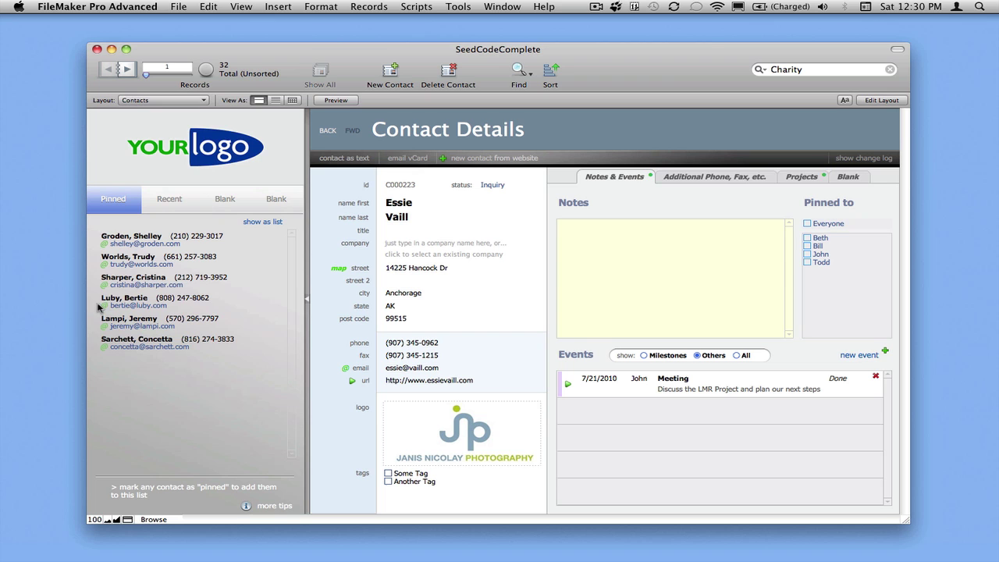
{"action": "left_click", "coordinate": [308, 278]}
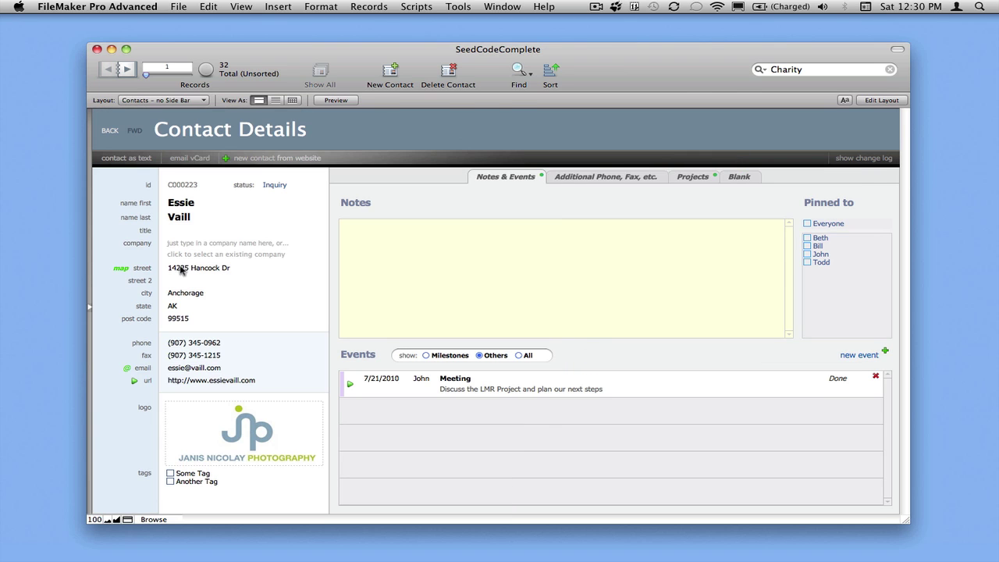
{"action": "left_click", "coordinate": [92, 272]}
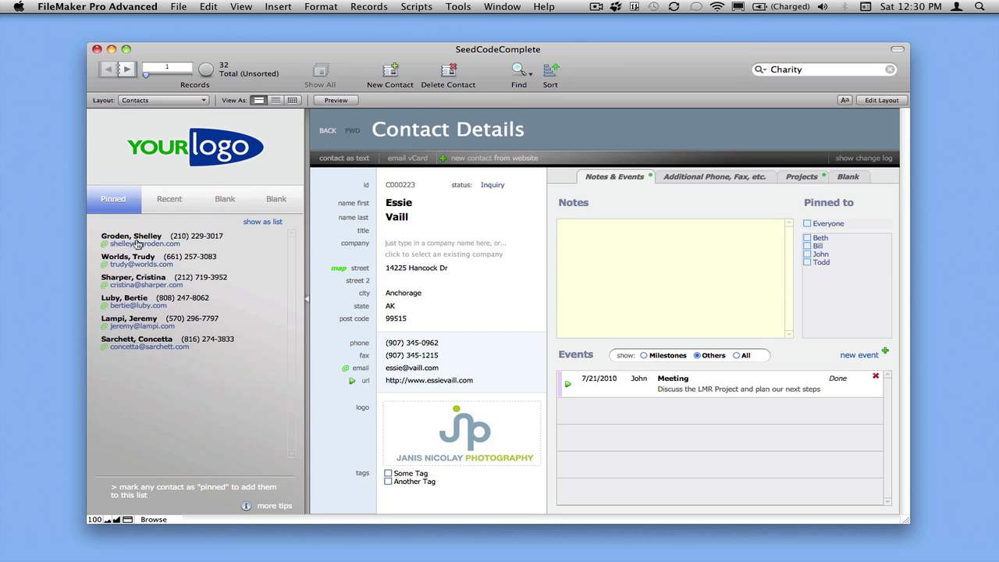
{"action": "left_click", "coordinate": [809, 224]}
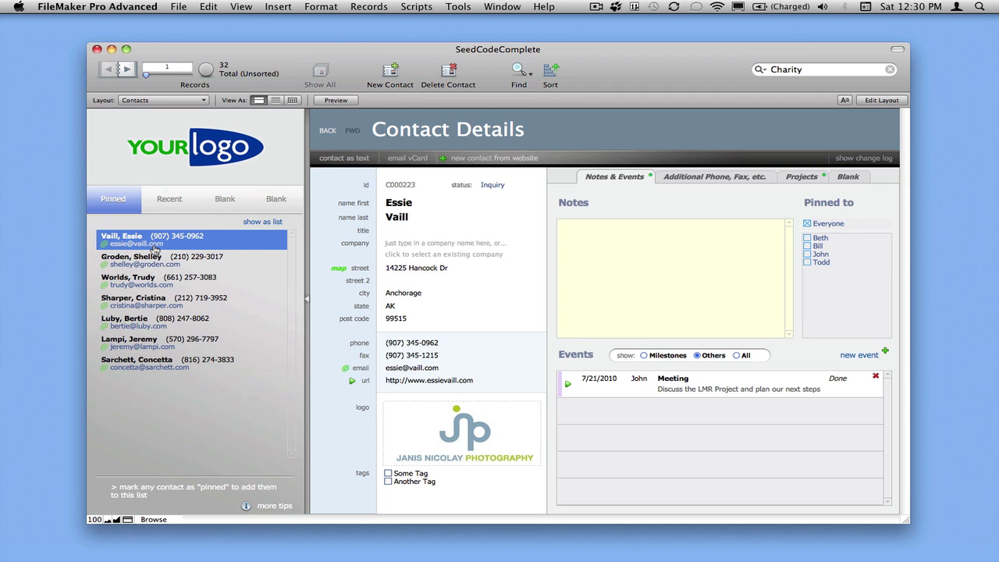
{"action": "left_click", "coordinate": [145, 299]}
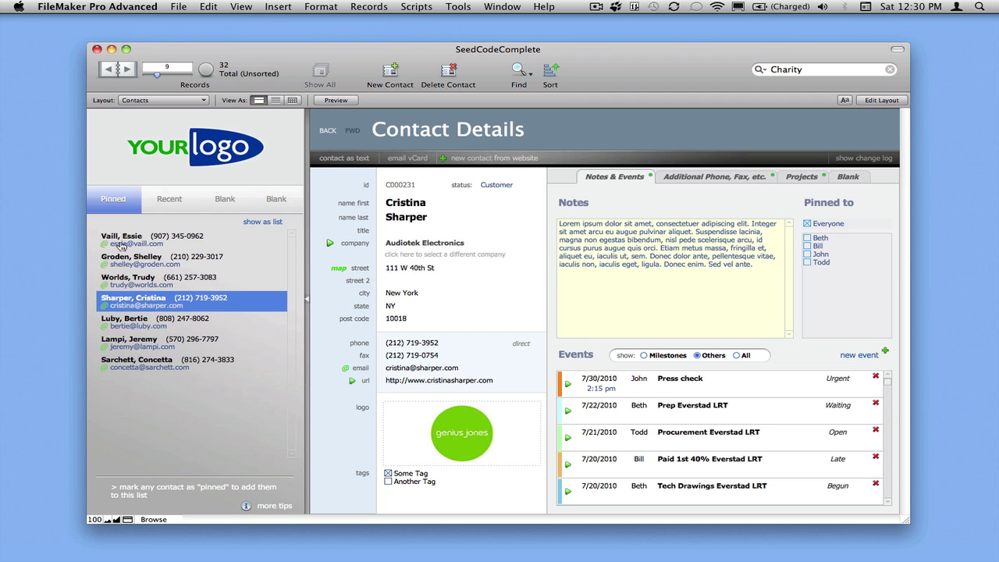
{"action": "left_click", "coordinate": [178, 239]}
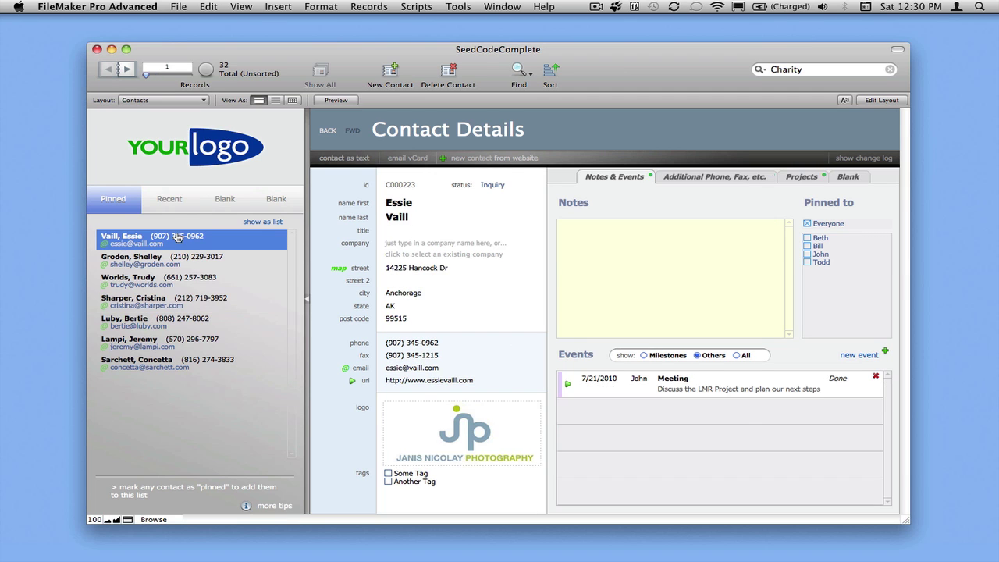
{"action": "left_click", "coordinate": [805, 225]}
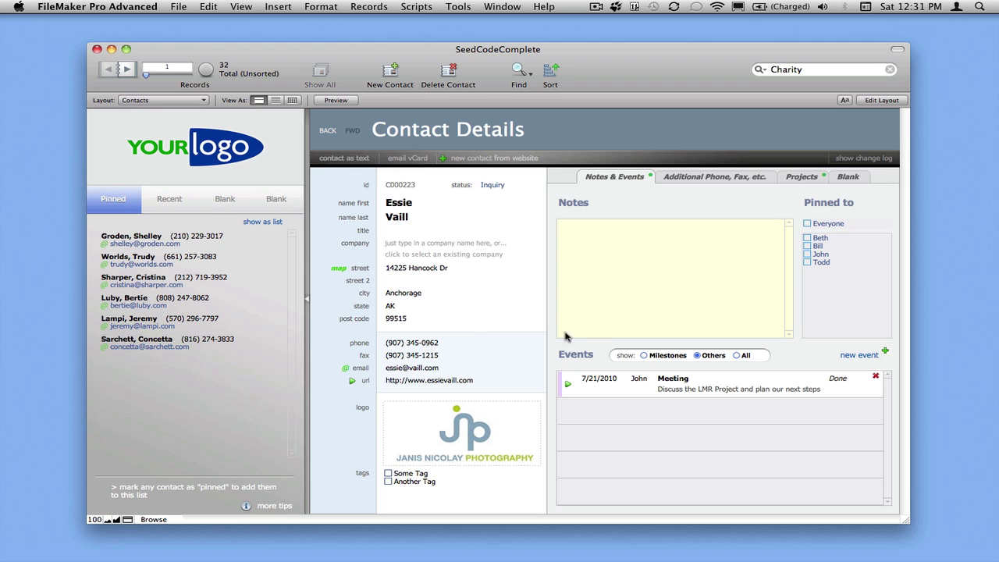
Step: Add a 'Say Hello' event for John, status Late, at 9:00 am, and refresh the calendar
{"action": "left_click", "coordinate": [859, 355]}
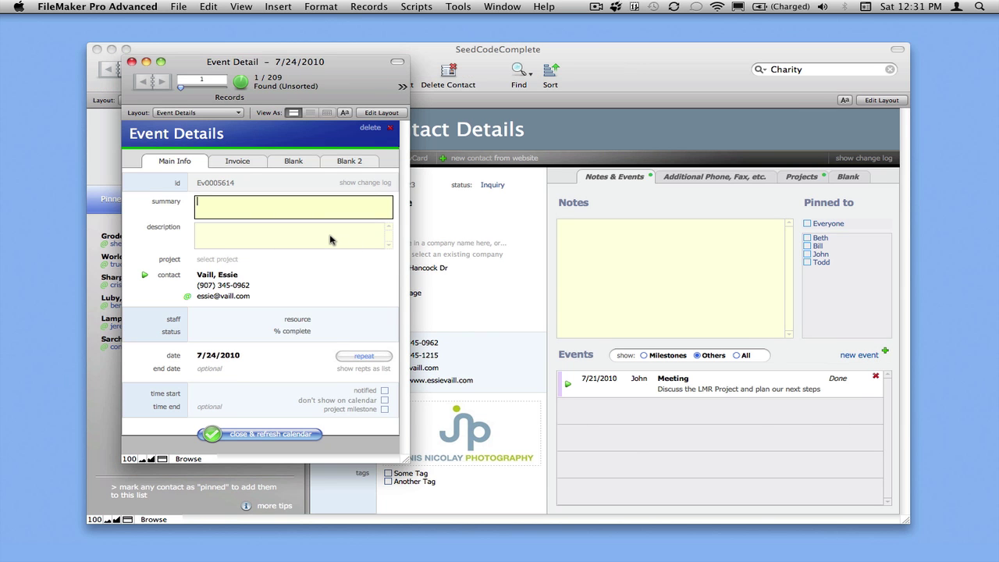
{"action": "type", "text": "Say"}
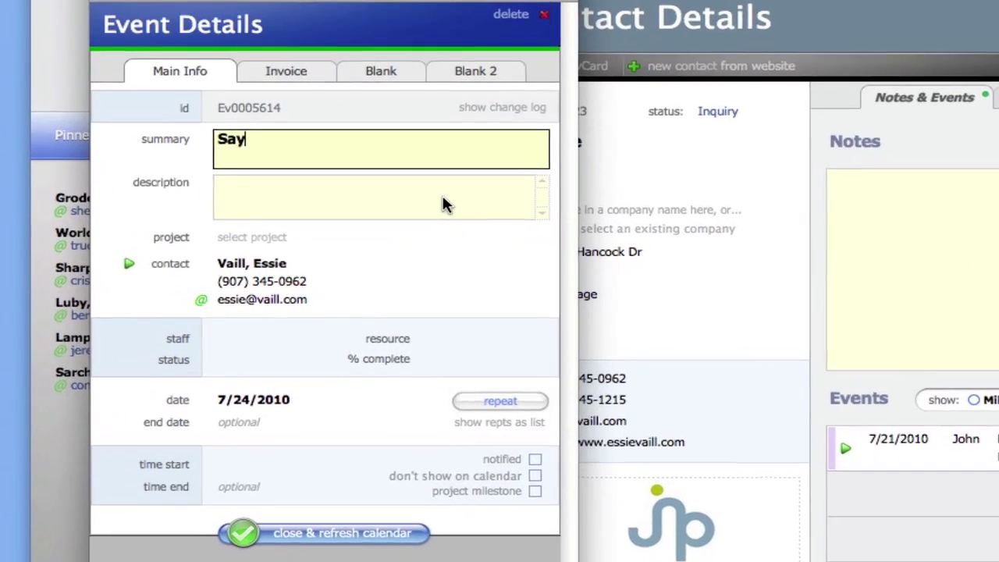
{"action": "type", "text": " Helllo"}
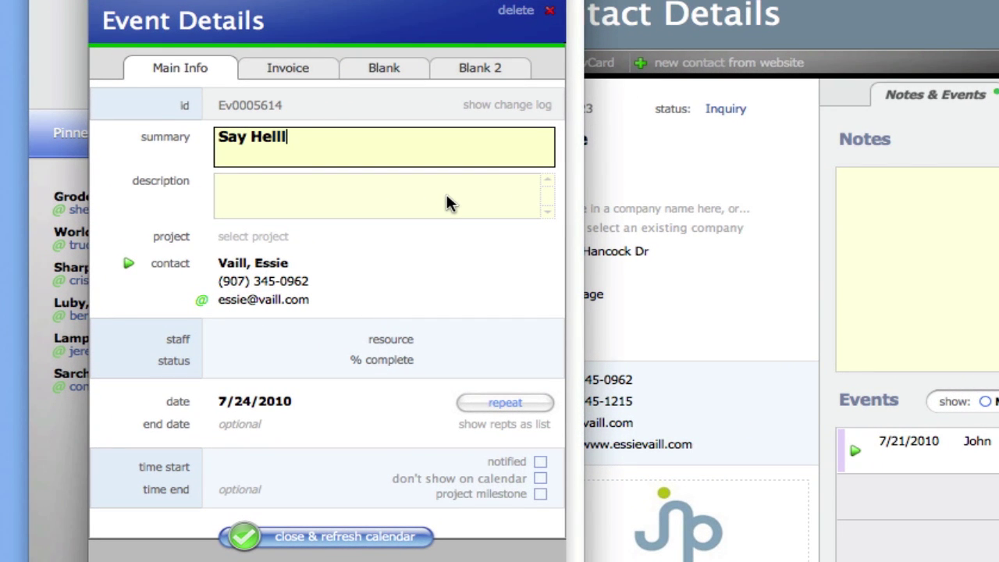
{"action": "left_click", "coordinate": [246, 338]}
{"action": "left_click", "coordinate": [259, 408]}
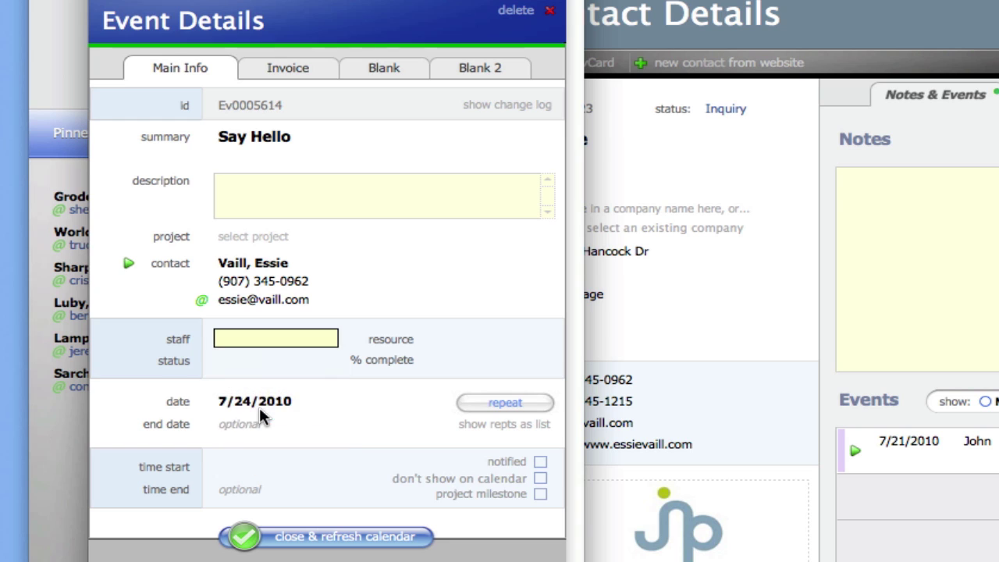
{"action": "left_click", "coordinate": [255, 365]}
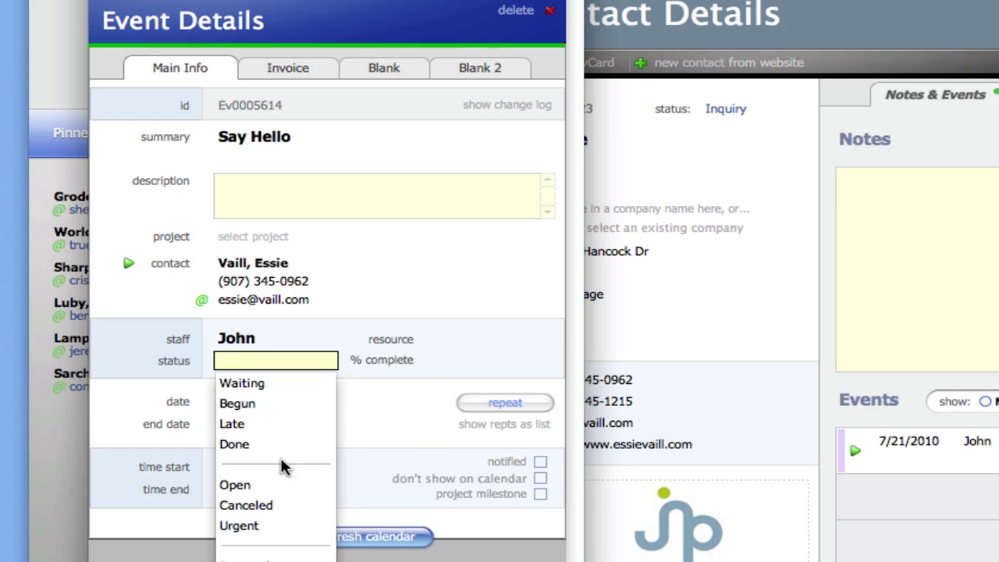
{"action": "left_click", "coordinate": [275, 424]}
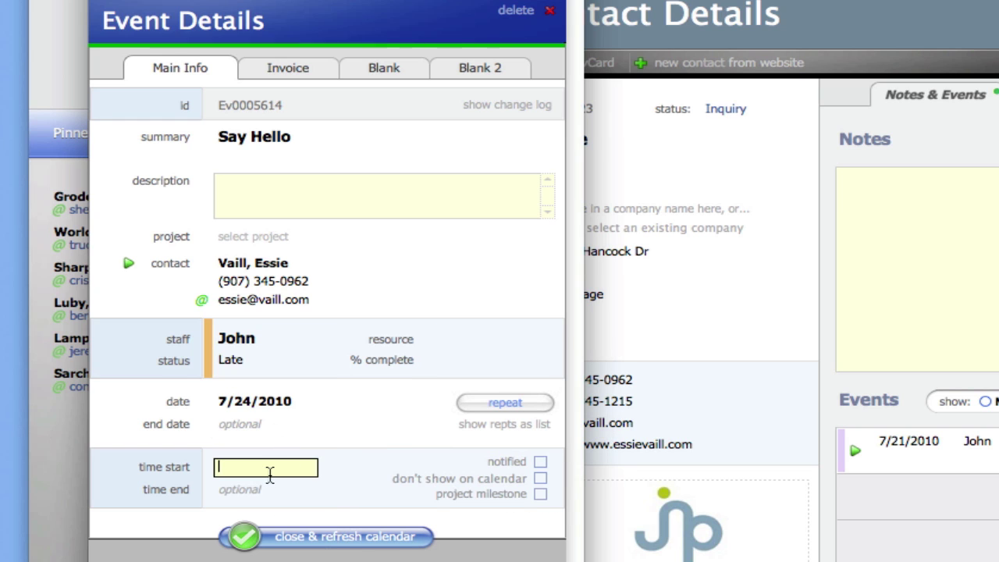
{"action": "type", "text": "9am"}
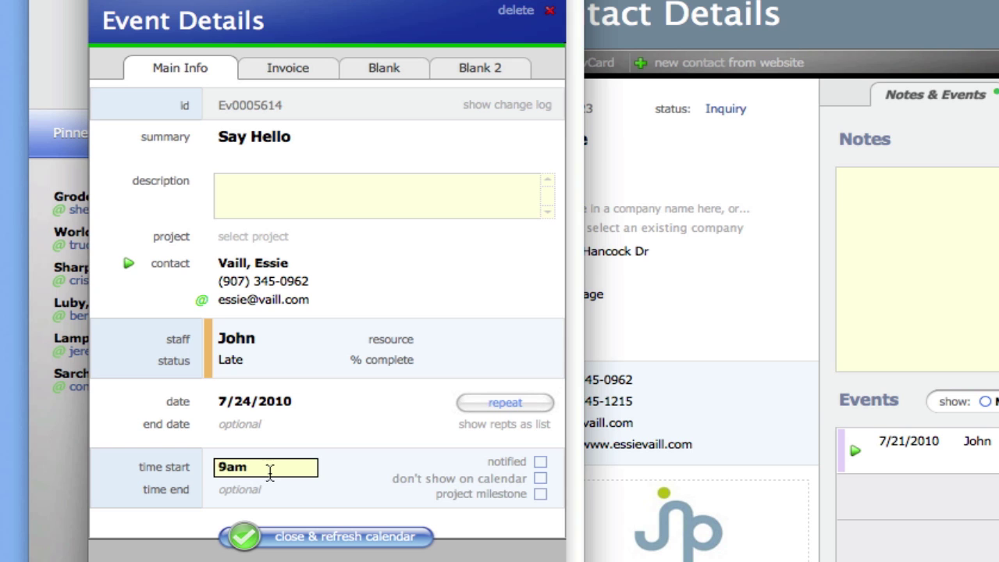
{"action": "left_click", "coordinate": [388, 537]}
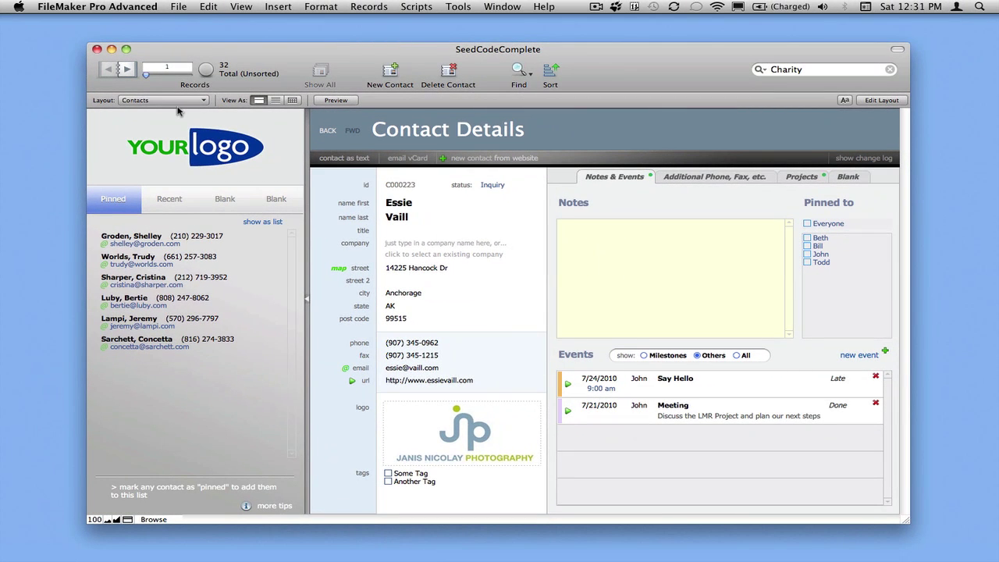
Step: In the Calendar layout, move the Say Hello event from 9:00 am to 12:00 pm
{"action": "left_click", "coordinate": [177, 101]}
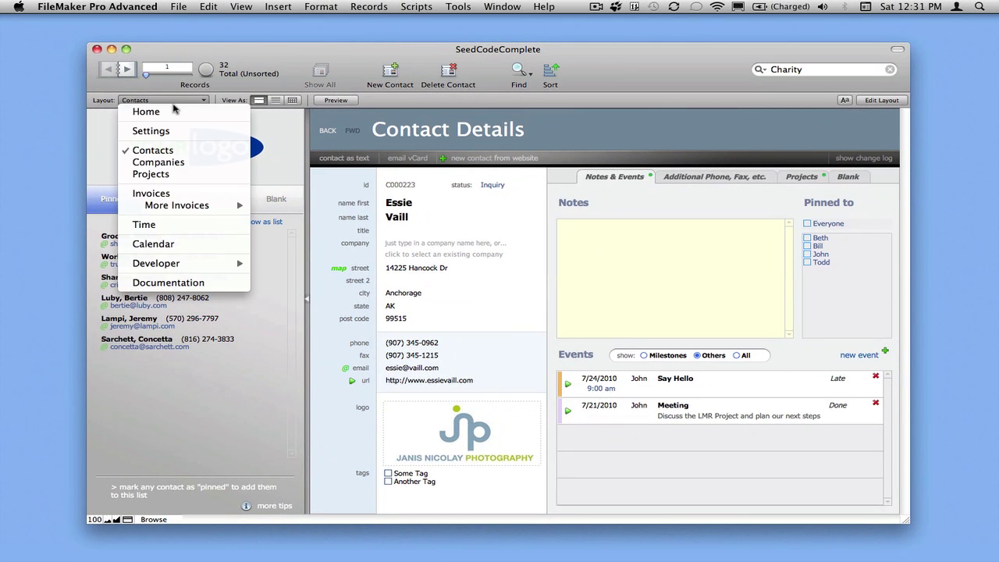
{"action": "left_click", "coordinate": [177, 245]}
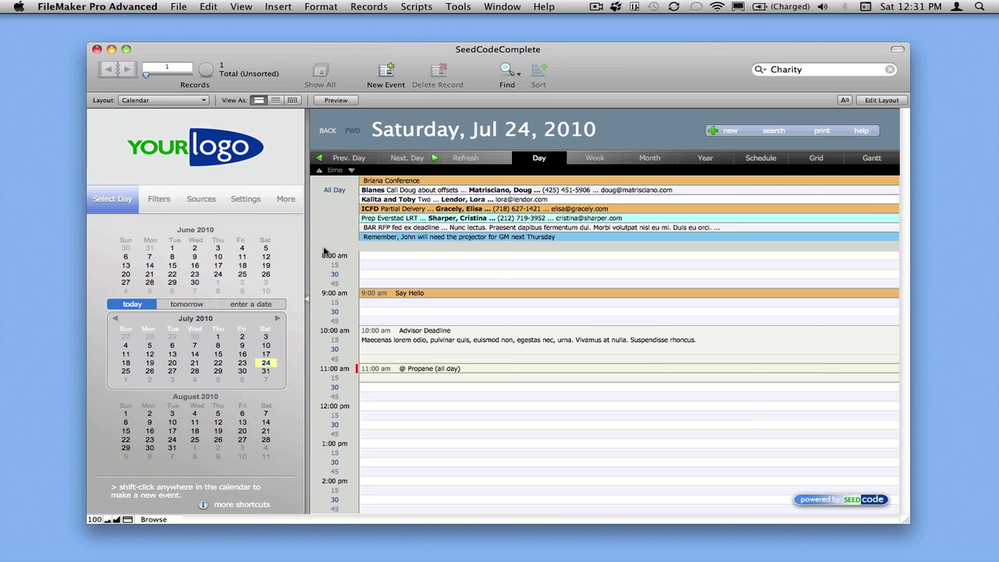
{"action": "left_click", "coordinate": [407, 296]}
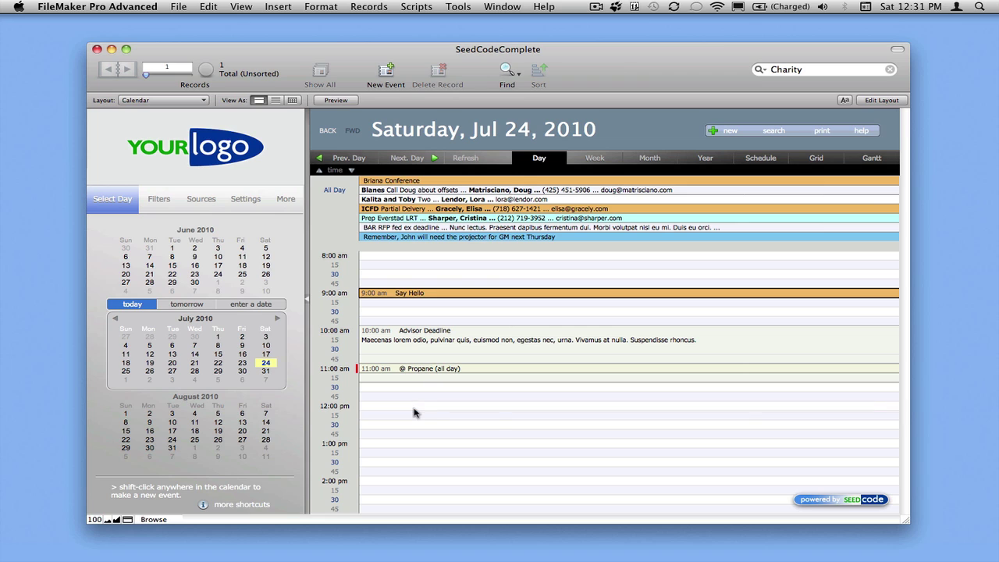
{"action": "left_click_drag", "start_coordinate": [414, 412], "coordinate": [469, 420]}
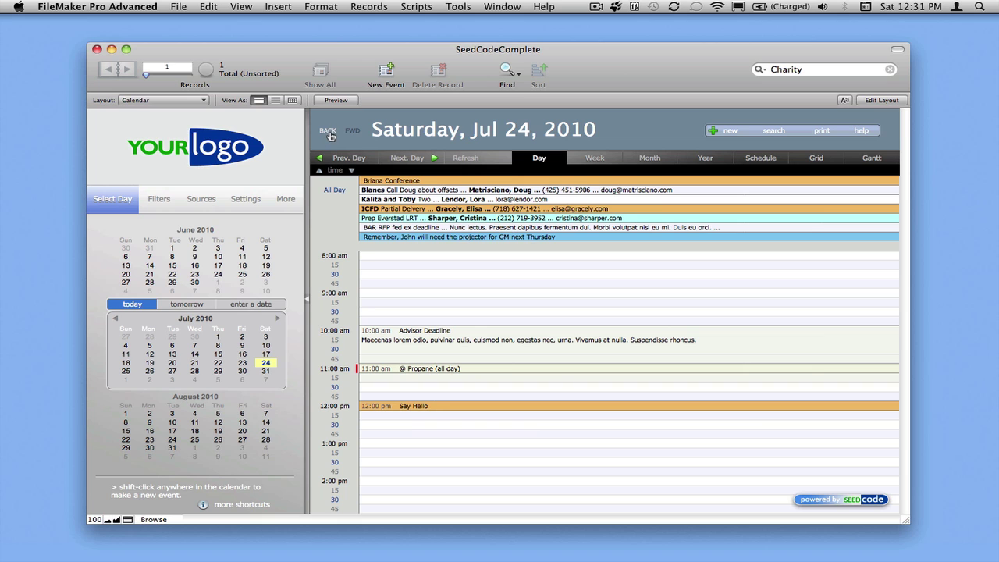
Step: Go back to the contact details to see Say Hello listed at 12:00 pm
{"action": "left_click", "coordinate": [329, 133]}
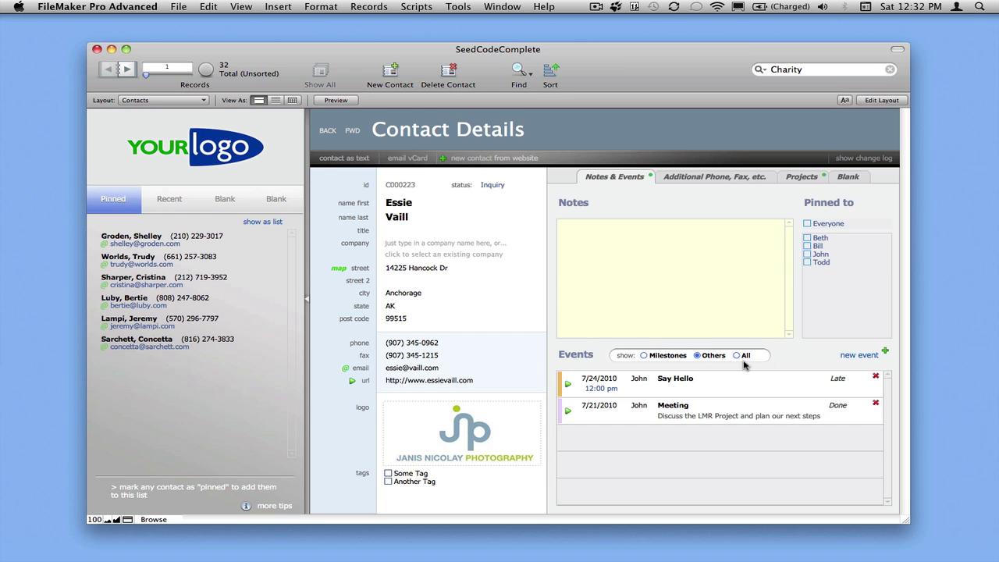
{"action": "left_click", "coordinate": [645, 356]}
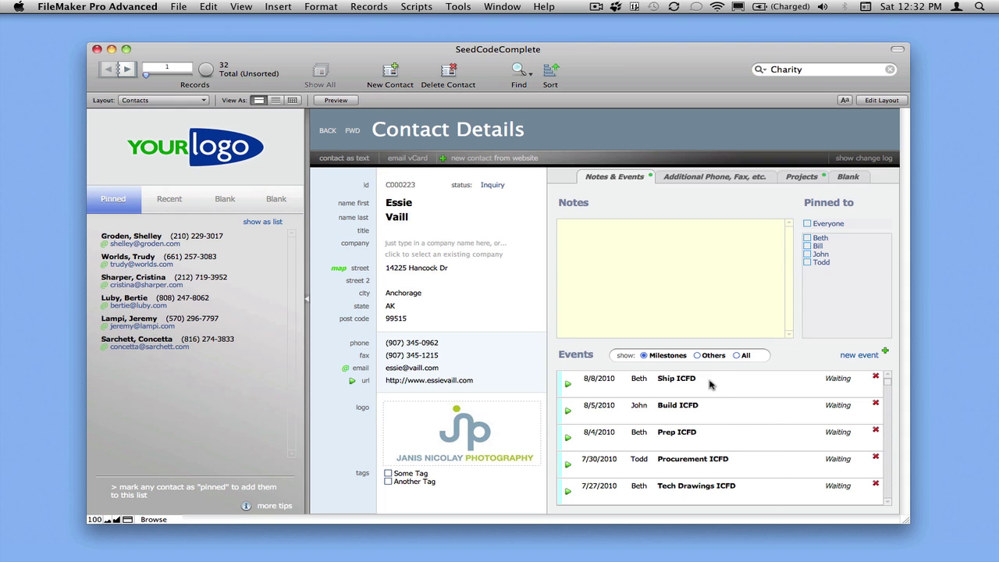
{"action": "left_click", "coordinate": [699, 356]}
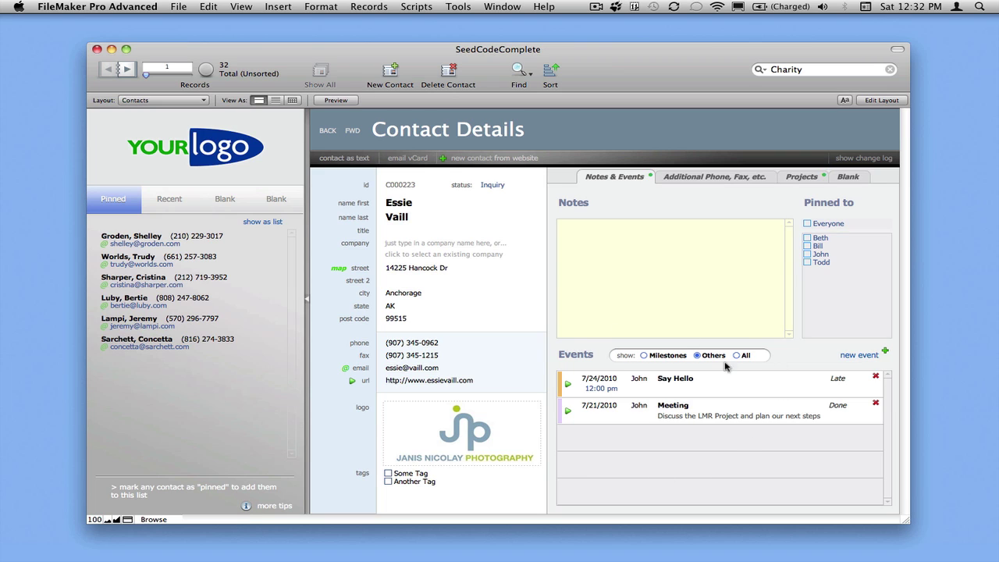
Step: Clear the contact's Inquiry status, commit the record, and switch to the Settings layout
{"action": "left_click", "coordinate": [508, 188]}
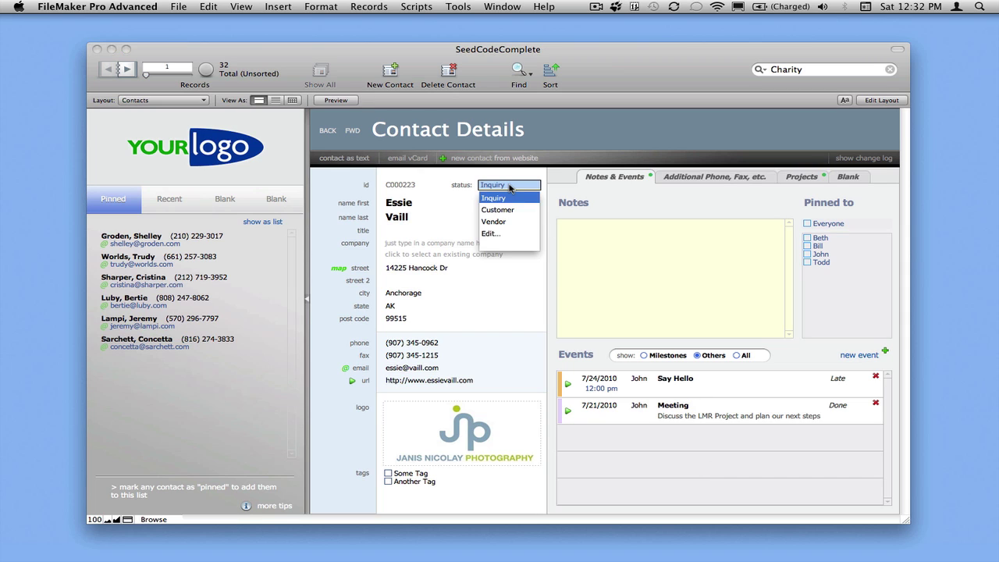
{"action": "key", "text": "Escape"}
{"action": "key", "text": "BackSpace"}
{"action": "key", "text": "KP_Enter"}
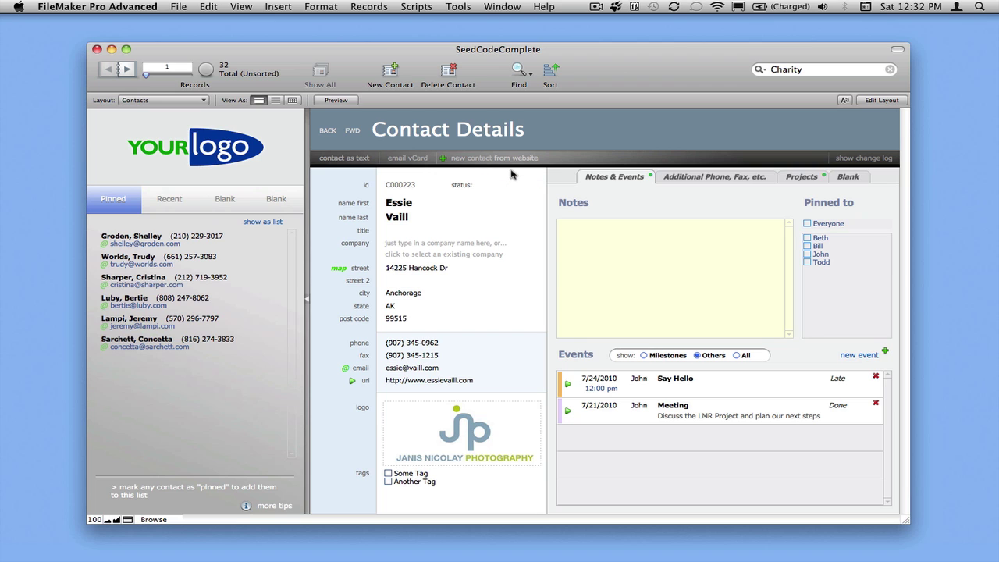
{"action": "left_click", "coordinate": [161, 100]}
{"action": "left_click", "coordinate": [159, 133]}
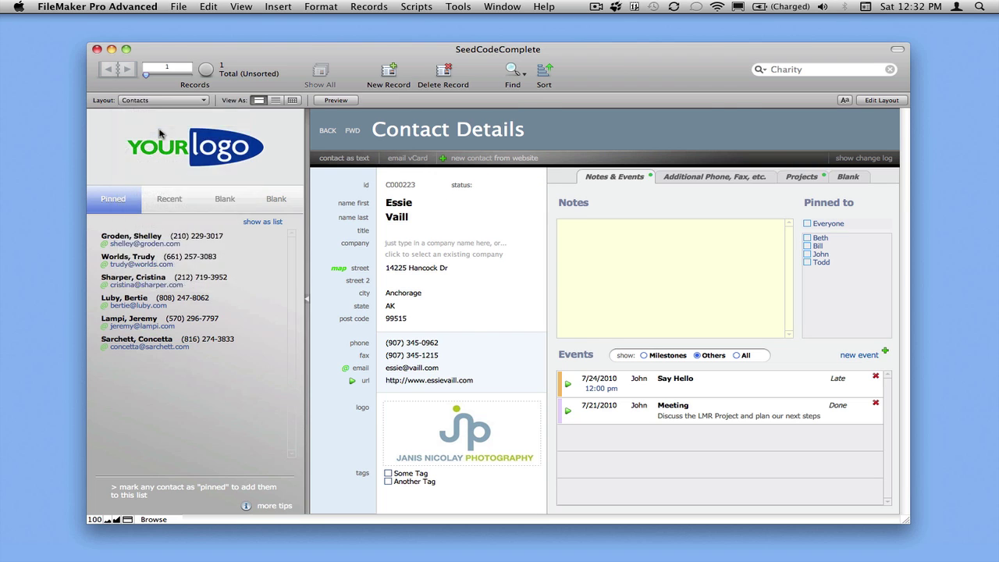
{"action": "left_click", "coordinate": [441, 198]}
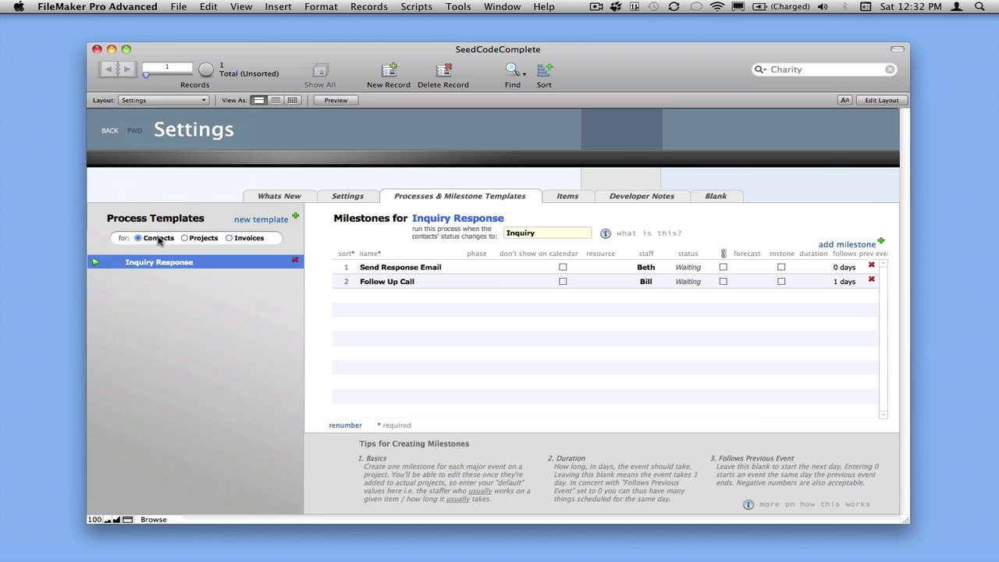
{"action": "left_click", "coordinate": [185, 239]}
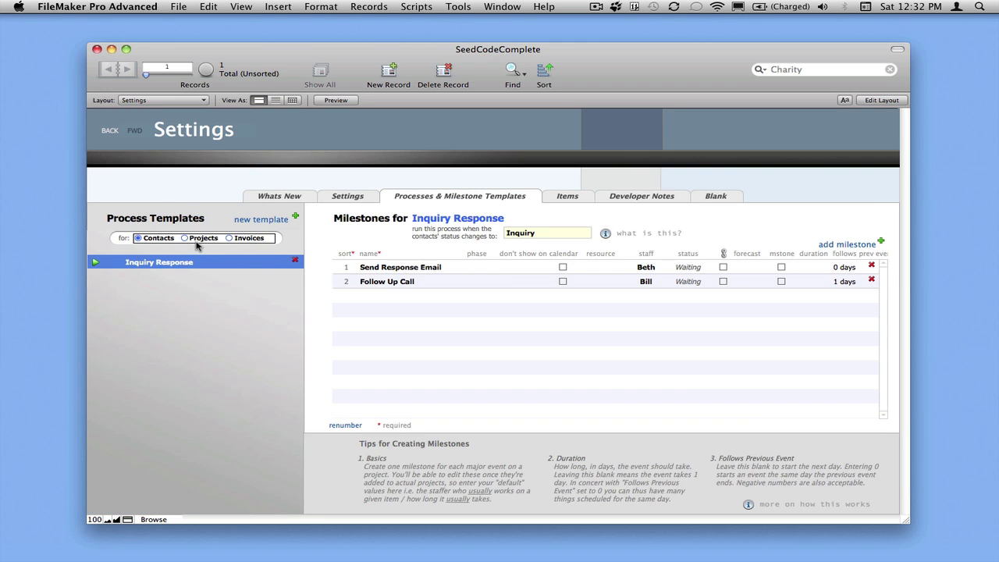
{"action": "left_click", "coordinate": [138, 239]}
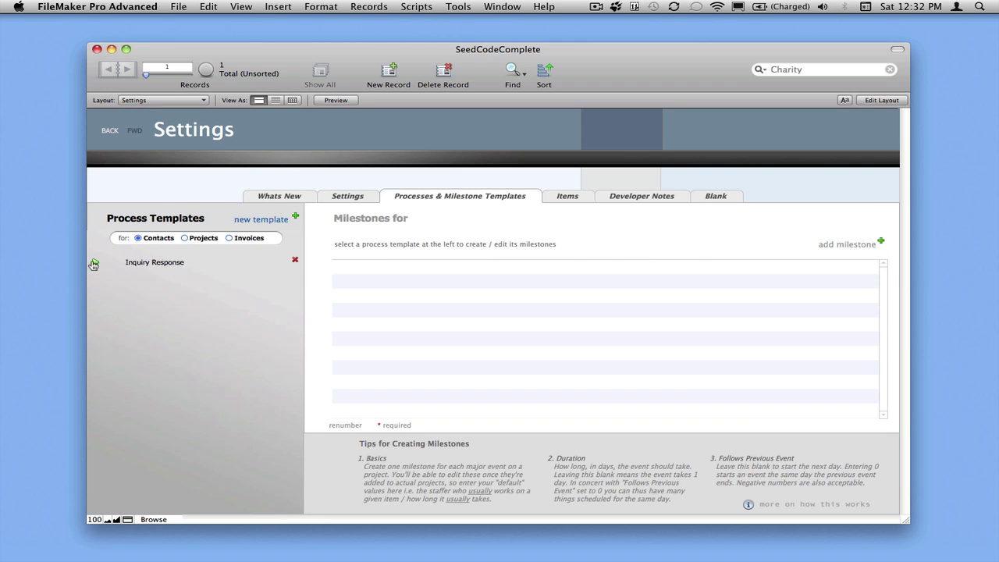
{"action": "left_click", "coordinate": [93, 263]}
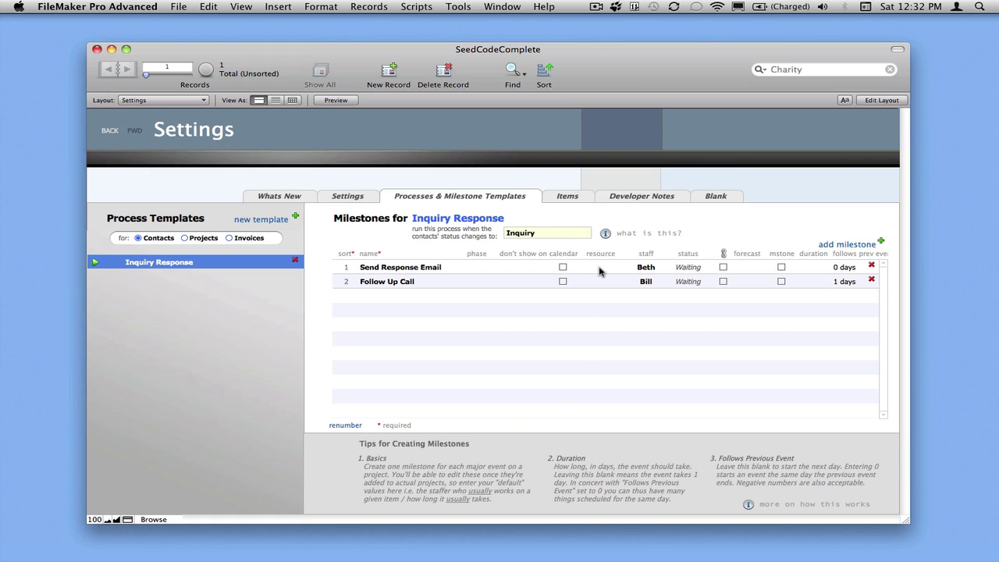
Step: Back on the contact, set status to Inquiry and accept adding its Inquiry events
{"action": "left_click", "coordinate": [112, 134]}
{"action": "left_click", "coordinate": [503, 185]}
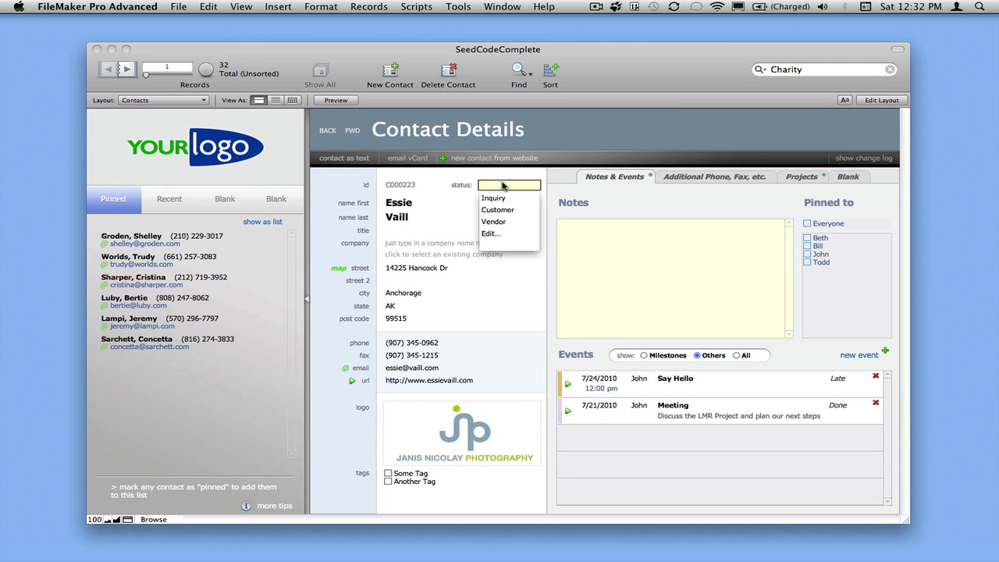
{"action": "left_click", "coordinate": [504, 198]}
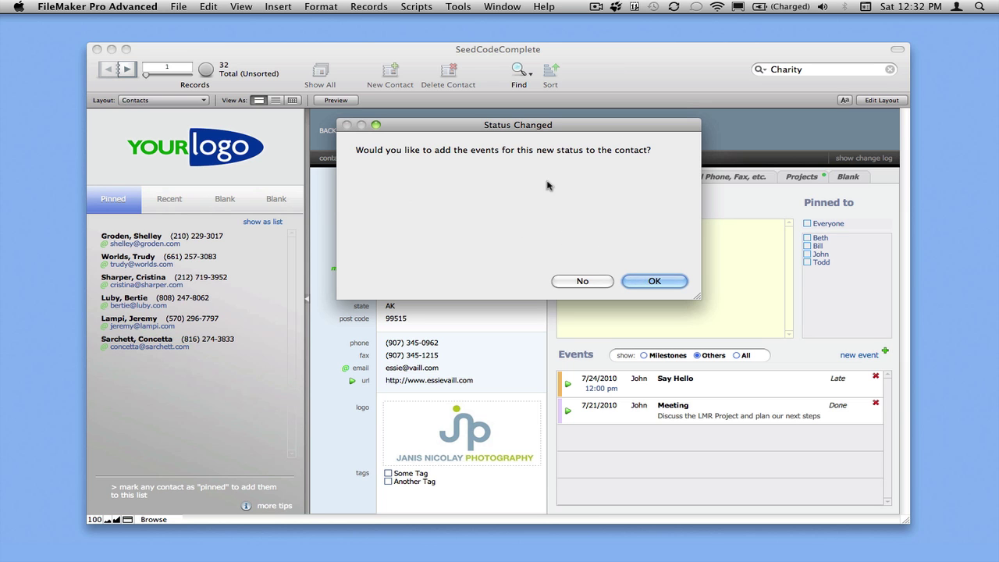
{"action": "left_click", "coordinate": [657, 281]}
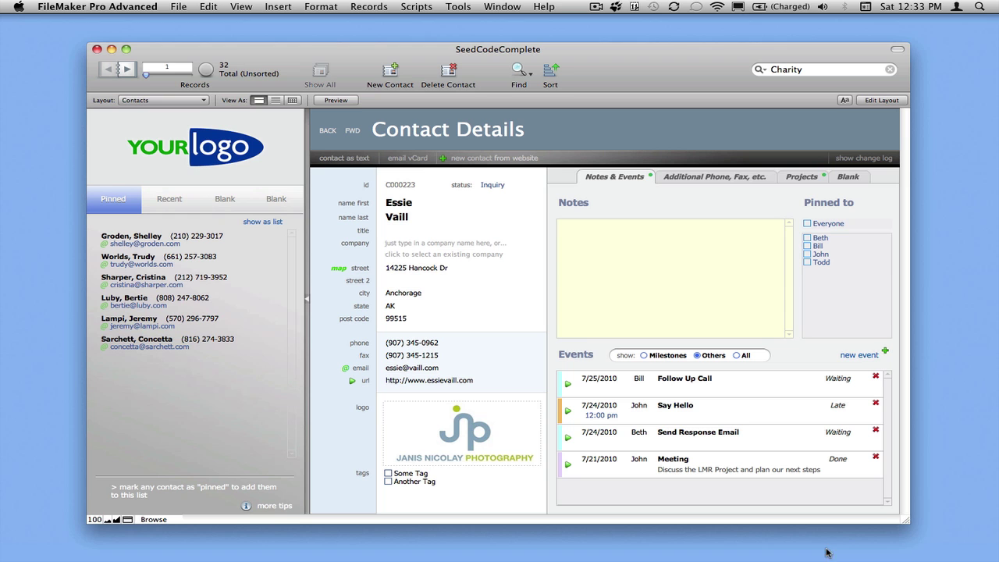
Step: In SeedCodeImporter, import records from 500 Converted.fp7 using the current field mapping
{"action": "left_click", "coordinate": [972, 545]}
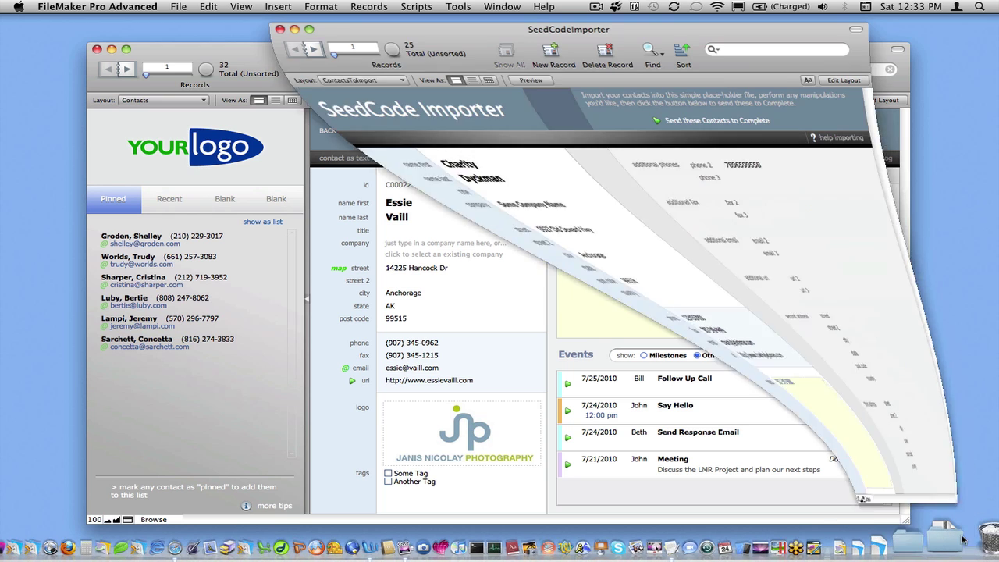
{"action": "left_click_drag", "start_coordinate": [482, 32], "coordinate": [461, 40]}
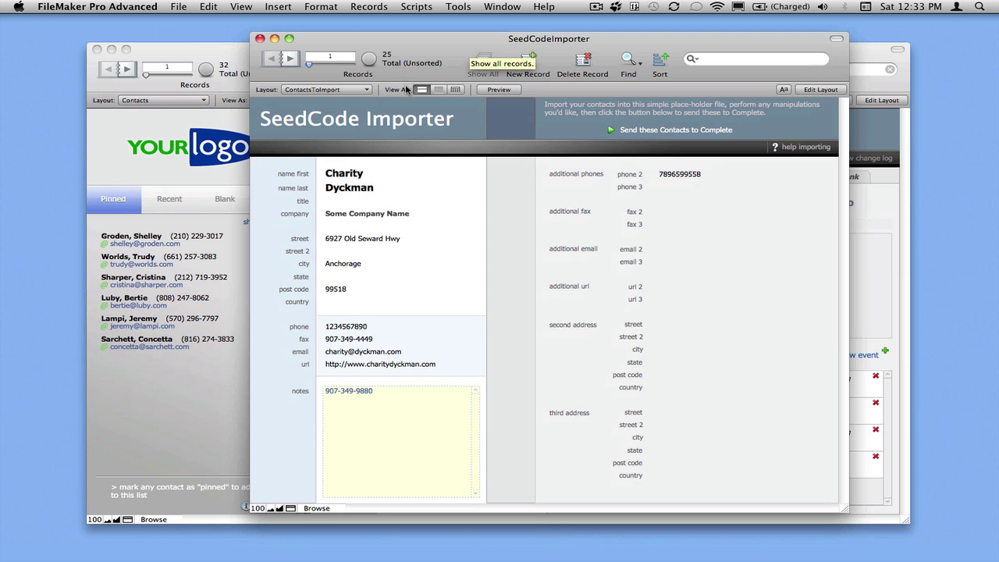
{"action": "left_click", "coordinate": [186, 6]}
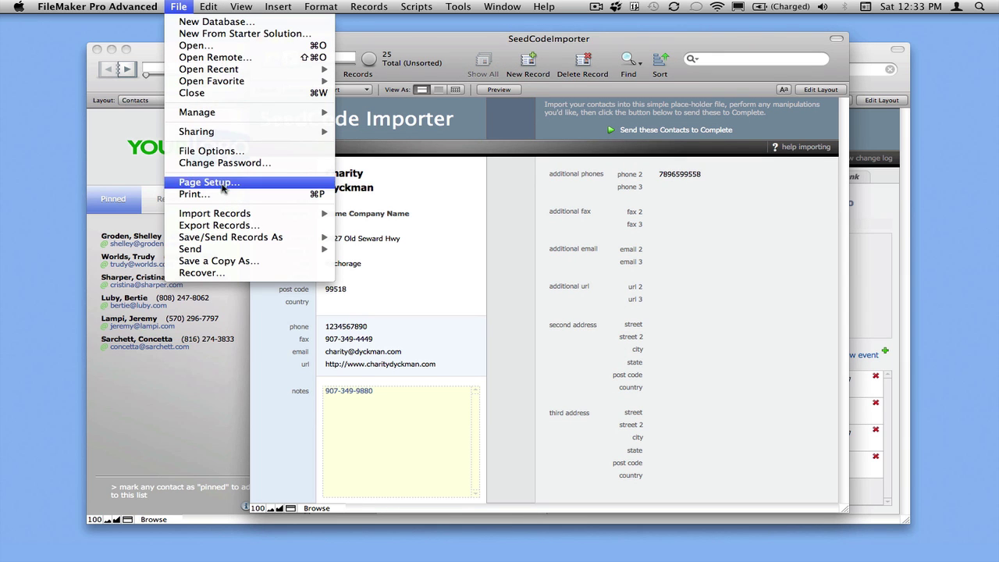
{"action": "mouse_move", "coordinate": [225, 212]}
{"action": "left_click", "coordinate": [367, 219]}
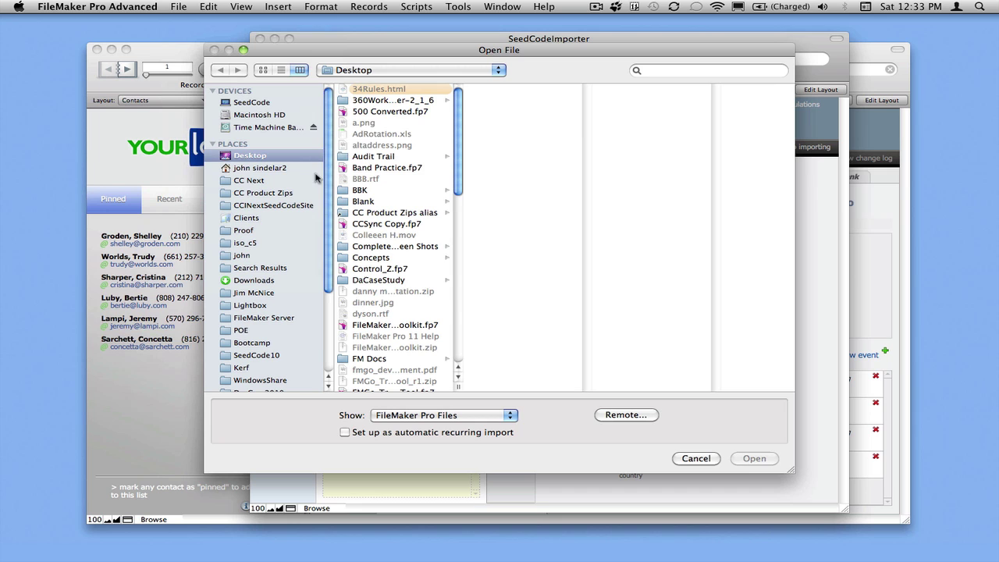
{"action": "left_click", "coordinate": [375, 113]}
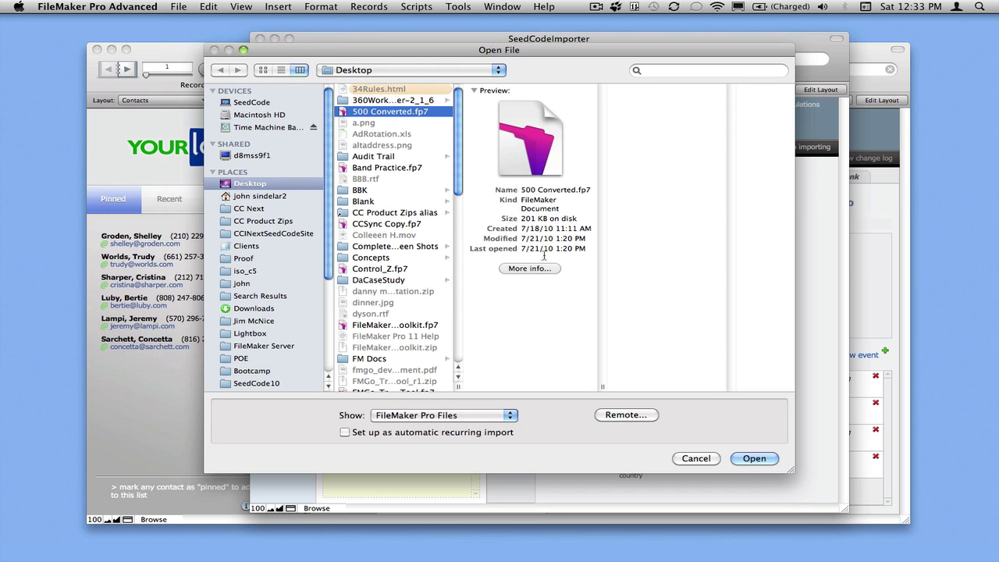
{"action": "left_click", "coordinate": [752, 458]}
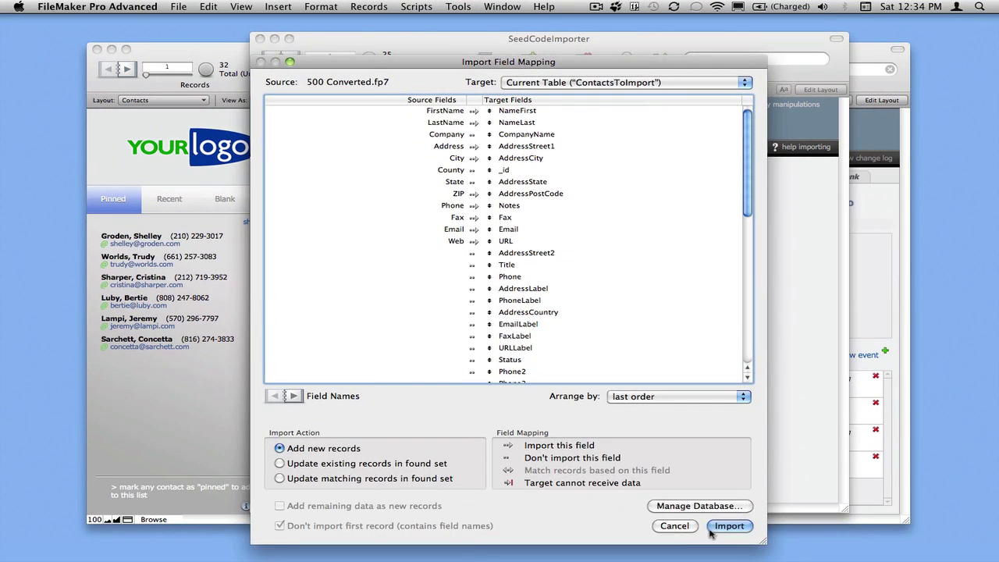
{"action": "left_click", "coordinate": [729, 464]}
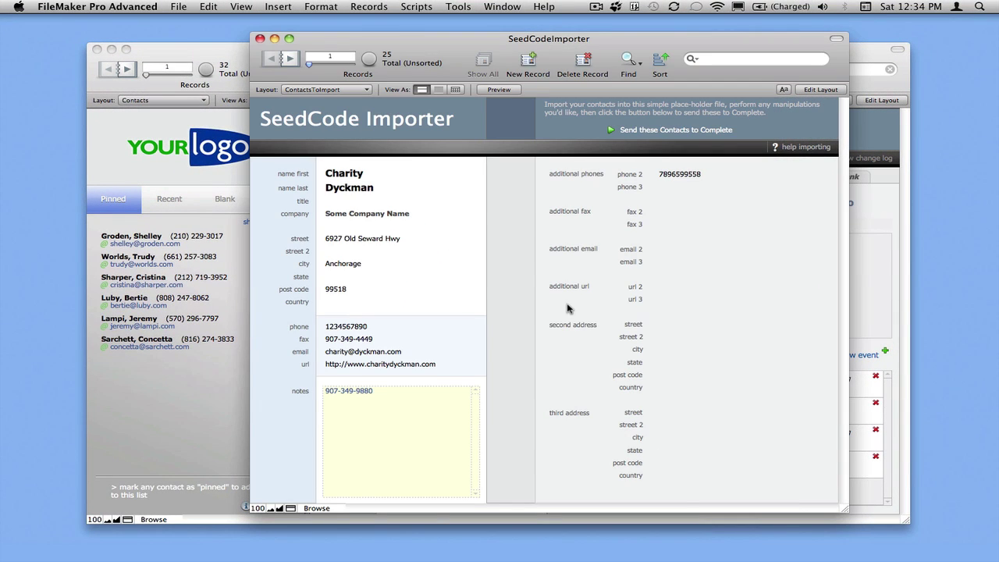
Step: Send the 25 importer contacts to SeedCodeComplete, confirm, and return to SeedCodeComplete
{"action": "left_click_drag", "start_coordinate": [625, 40], "coordinate": [712, 37]}
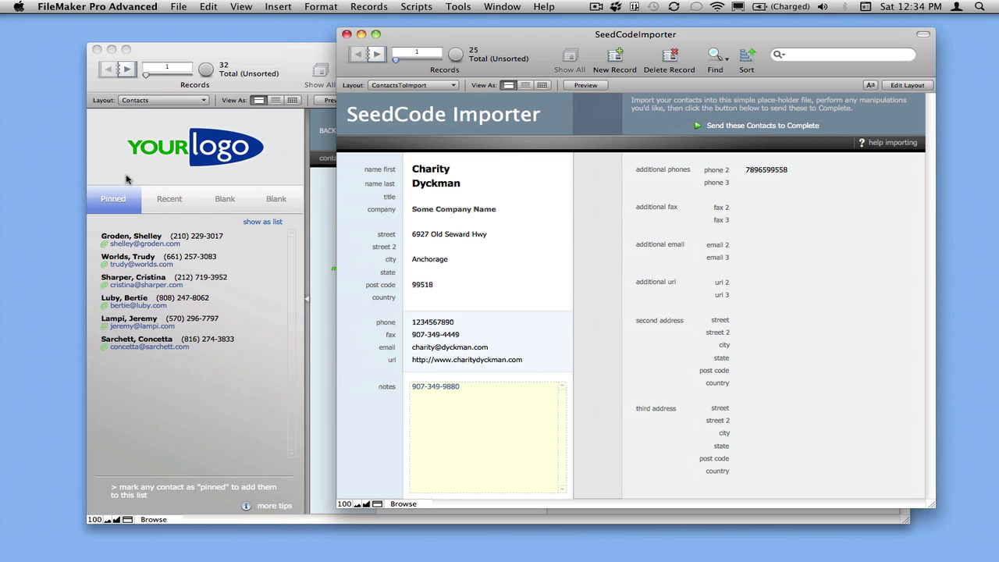
{"action": "left_click", "coordinate": [755, 127]}
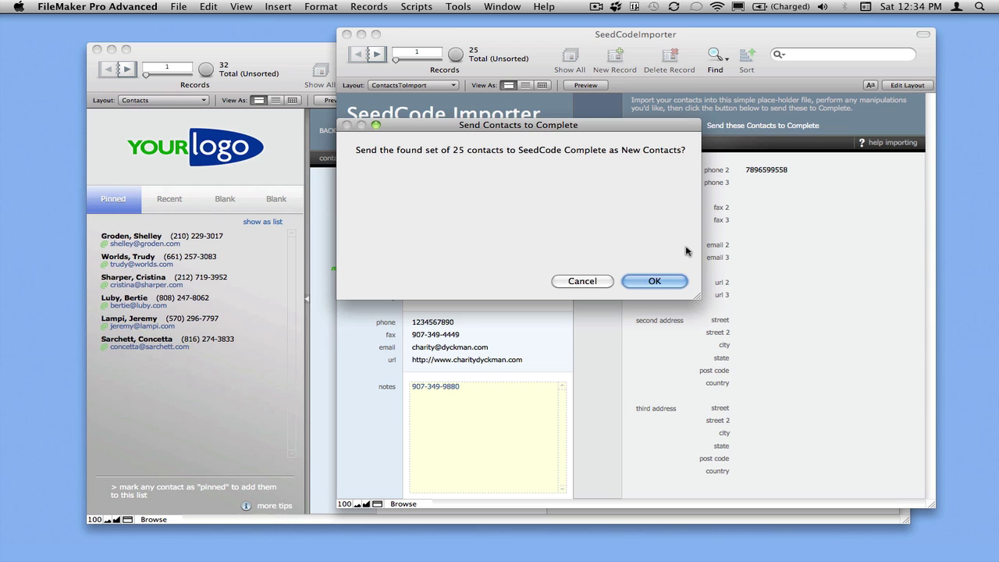
{"action": "left_click", "coordinate": [664, 284]}
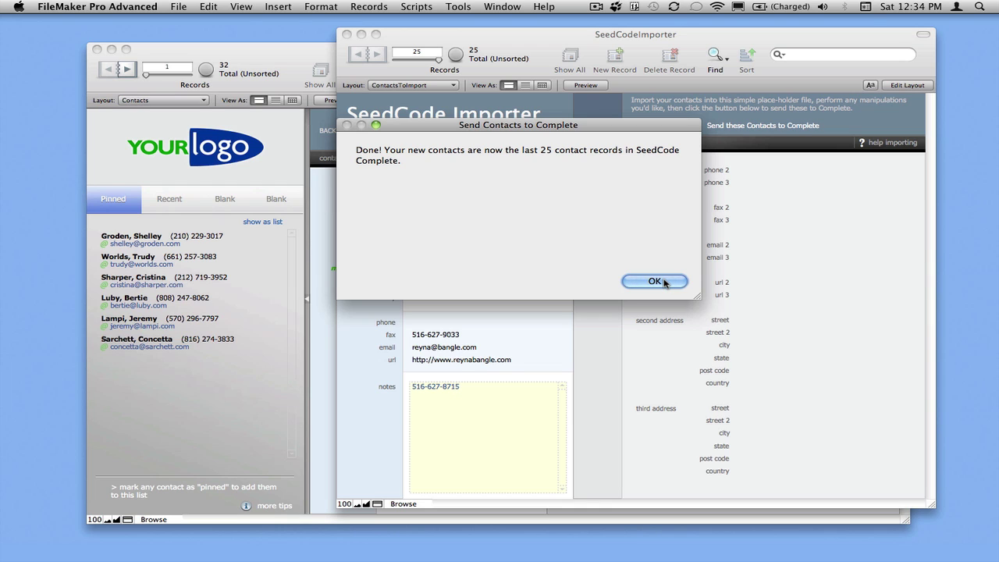
{"action": "left_click", "coordinate": [662, 283]}
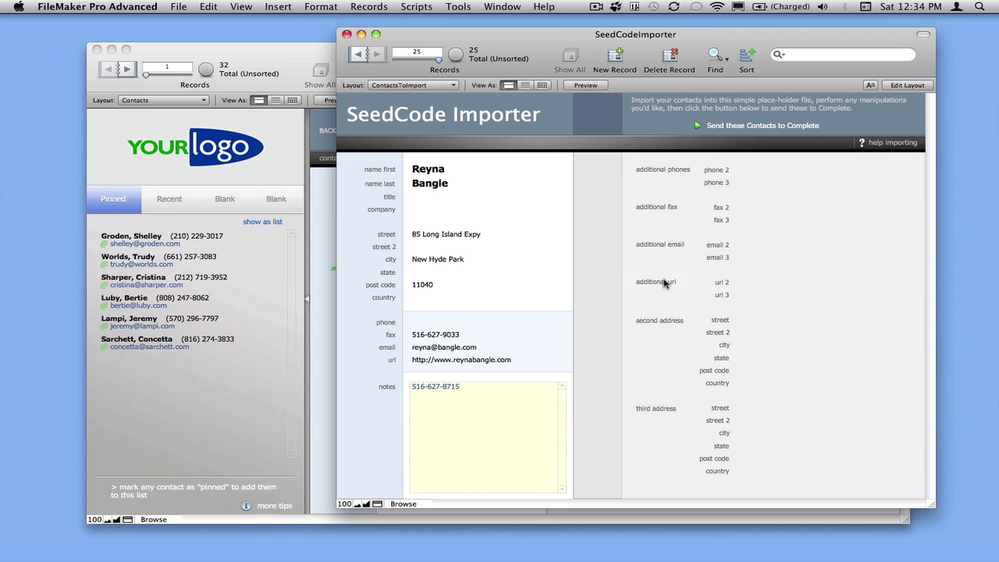
{"action": "left_click_drag", "start_coordinate": [437, 62], "coordinate": [352, 54]}
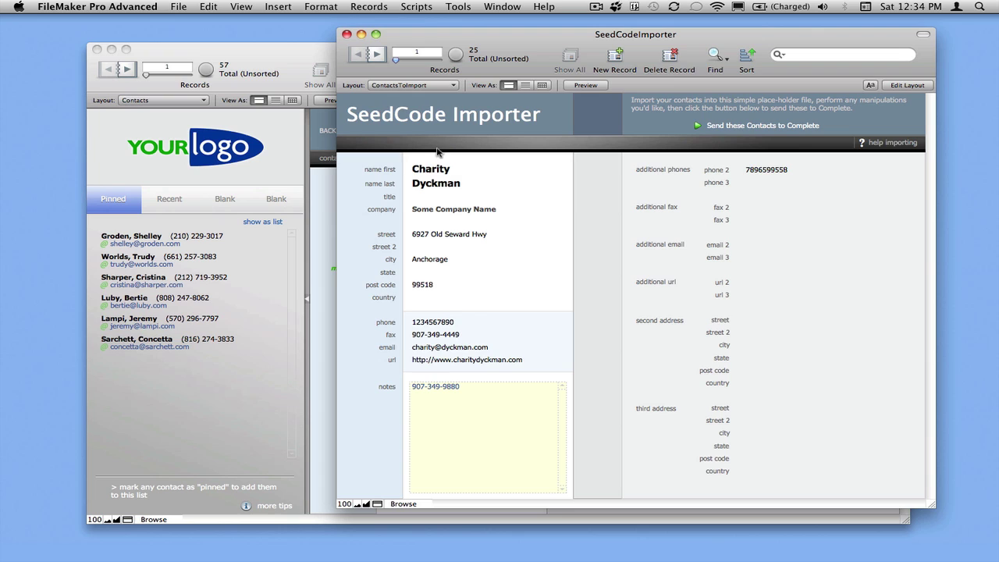
{"action": "left_click", "coordinate": [291, 132]}
Step: Quick-find the imported contact, review its Additional Phone and Notes tabs, then close SeedCodeImporter
{"action": "left_click", "coordinate": [827, 69]}
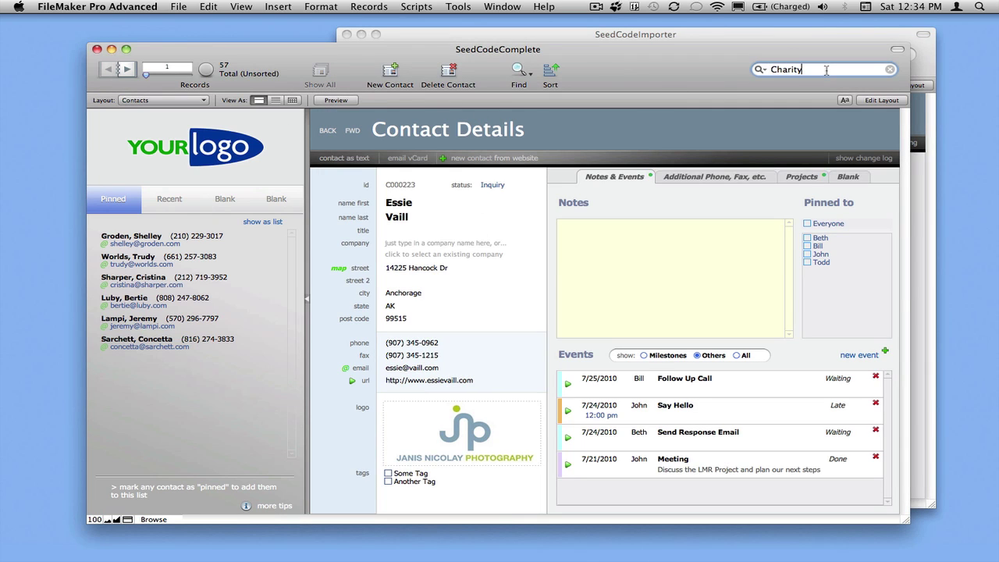
{"action": "key", "text": "Return"}
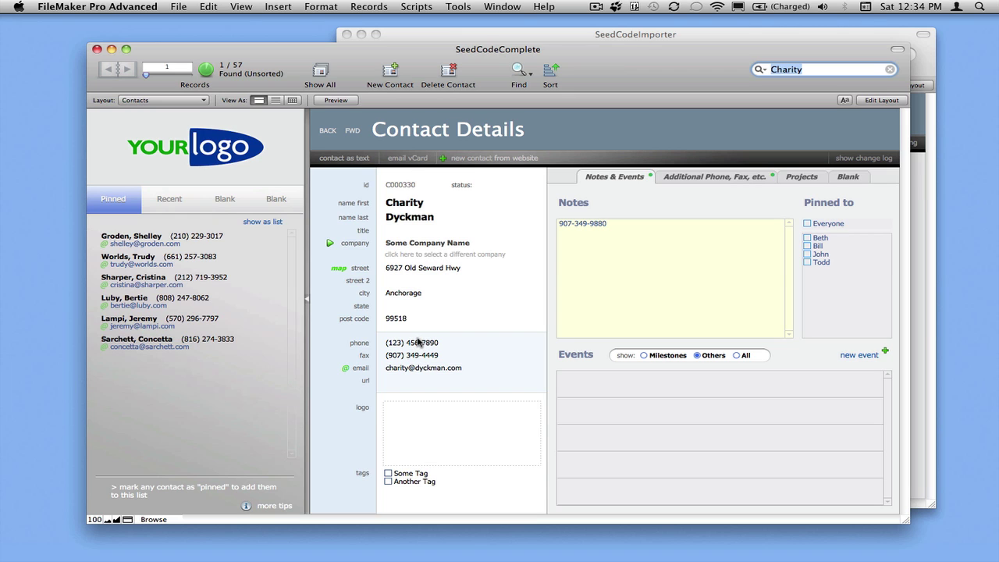
{"action": "left_click", "coordinate": [686, 184]}
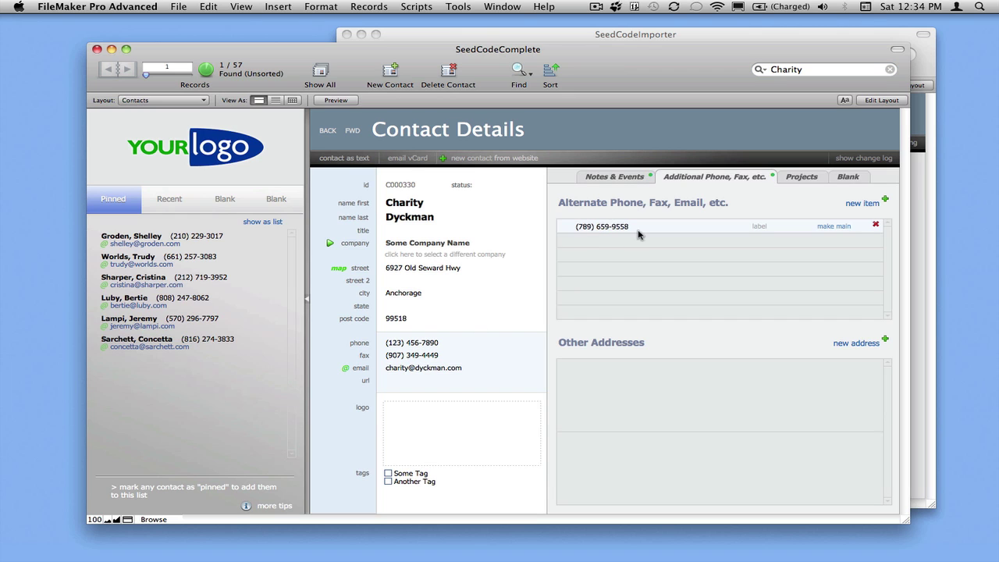
{"action": "left_click", "coordinate": [610, 179]}
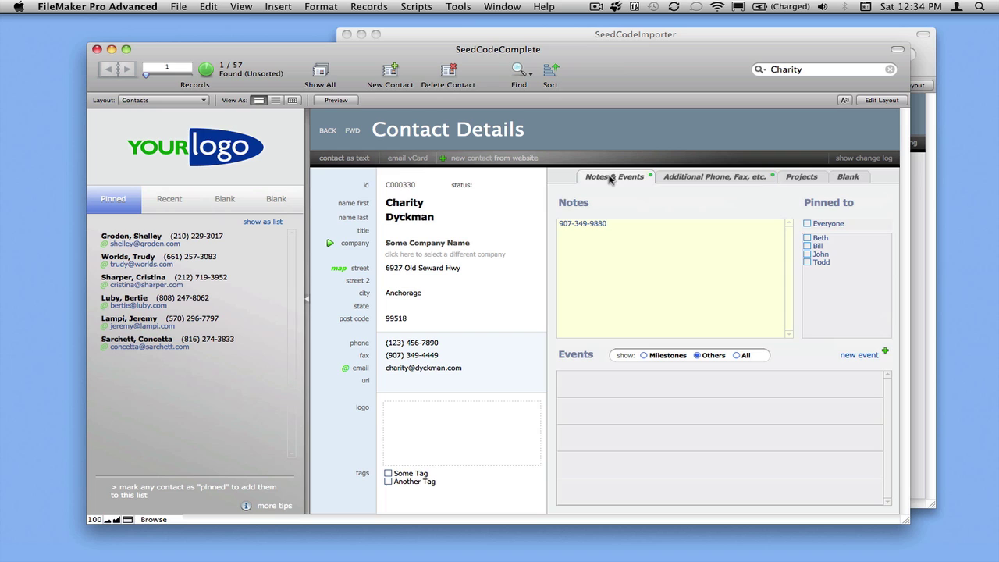
{"action": "left_click", "coordinate": [346, 35]}
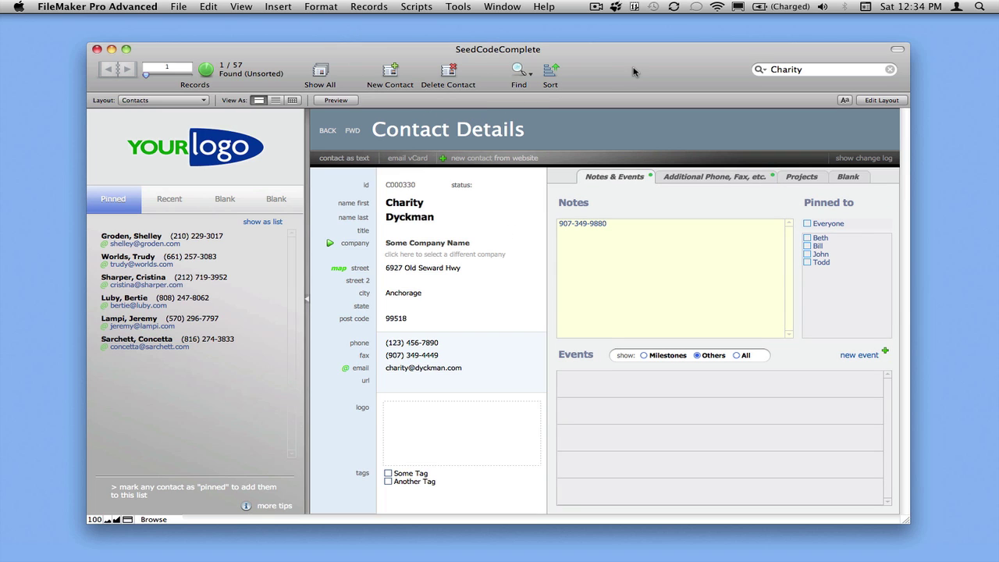